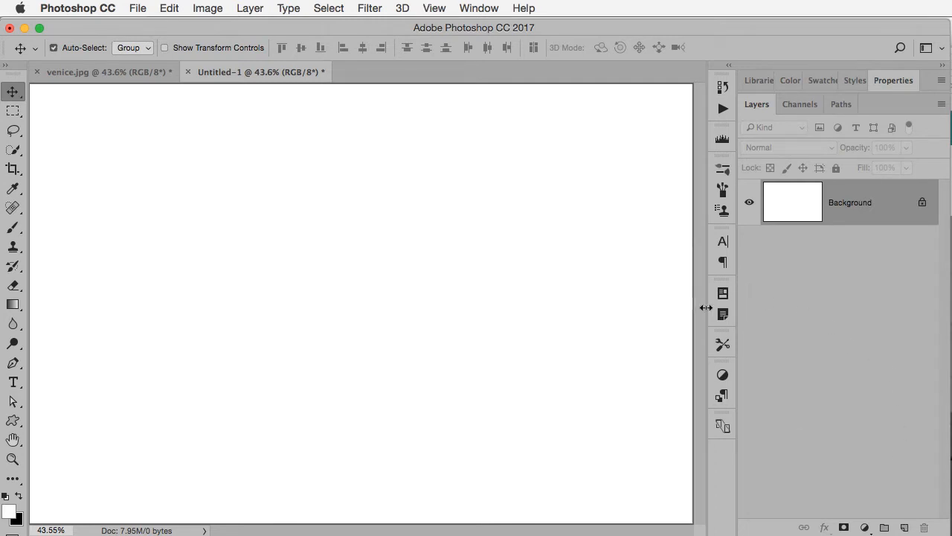
Add a new layer and make a rectangular selection over roughly the upper-left quarter of the canvas.
{"action": "key", "text": "super+minus"}
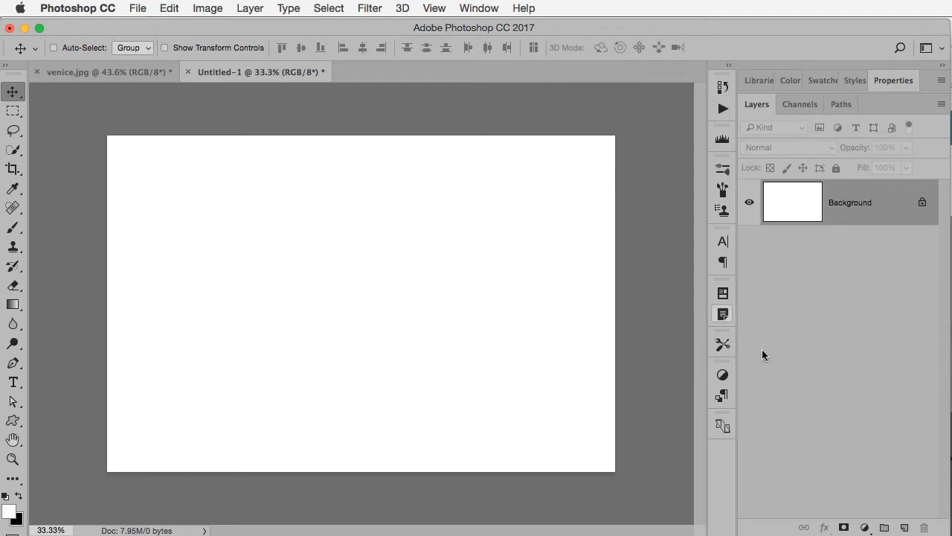
{"action": "left_click", "coordinate": [904, 527]}
{"action": "key", "text": "m"}
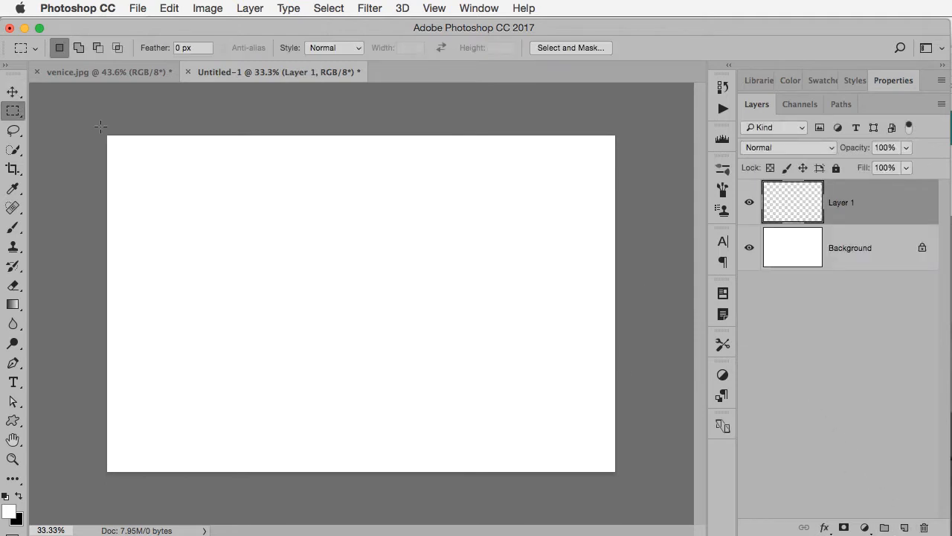
{"action": "left_click_drag", "start_coordinate": [101, 127], "coordinate": [266, 239]}
{"action": "left_click_drag", "start_coordinate": [330, 264], "coordinate": [368, 309]}
Make black the foreground colour and fill the selection with the Clouds render filter.
{"action": "key", "text": "x"}
{"action": "left_click", "coordinate": [371, 7]}
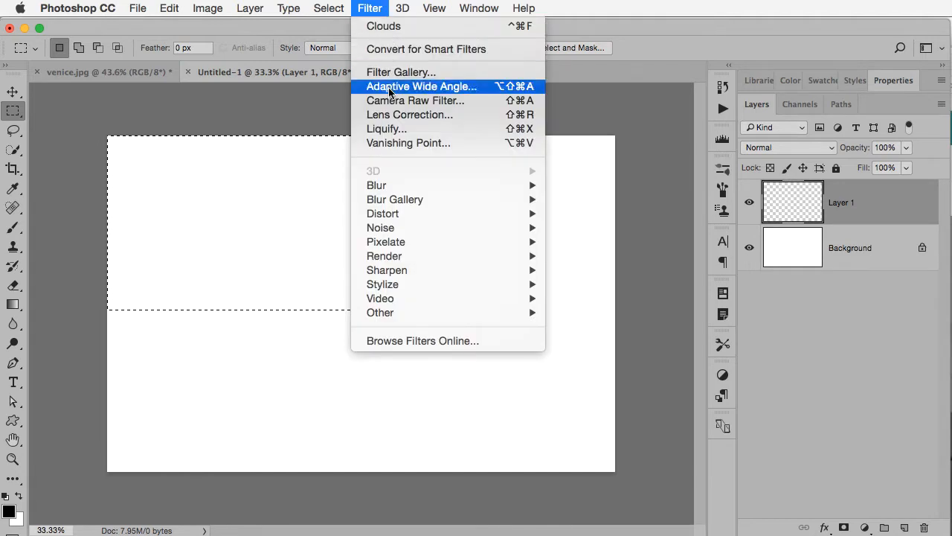
{"action": "mouse_move", "coordinate": [454, 241]}
{"action": "mouse_move", "coordinate": [416, 255]}
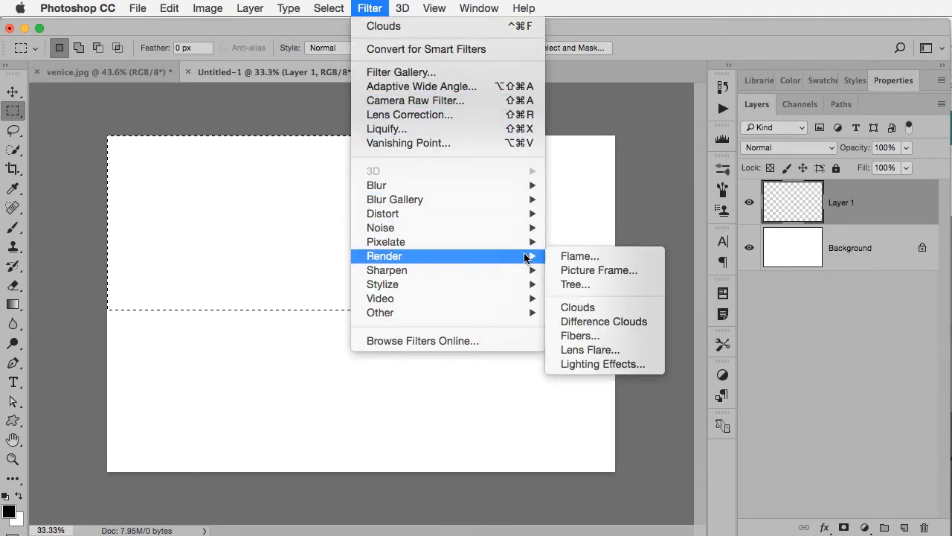
{"action": "left_click", "coordinate": [600, 306]}
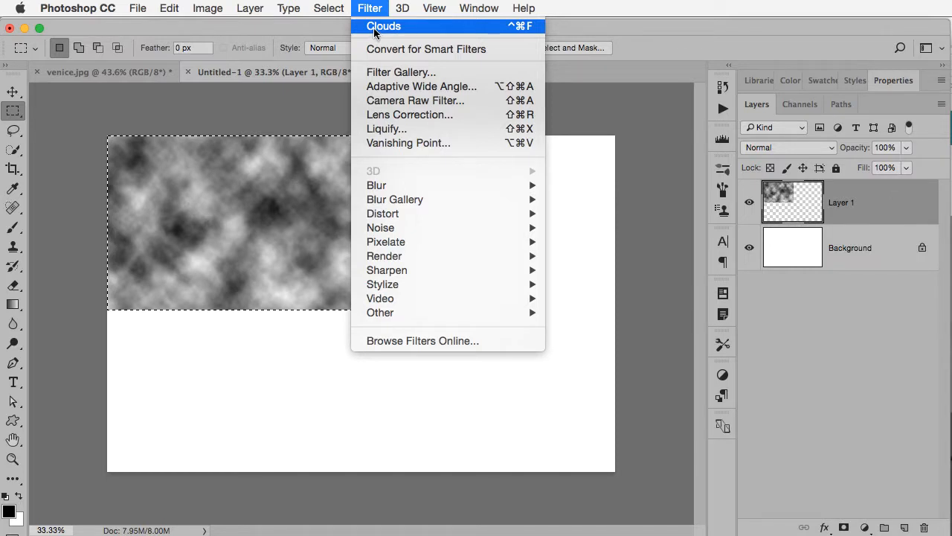
Reapply the Clouds filter to the selection repeatedly to generate different random cloud patterns.
{"action": "left_click", "coordinate": [375, 30]}
{"action": "left_click", "coordinate": [370, 9]}
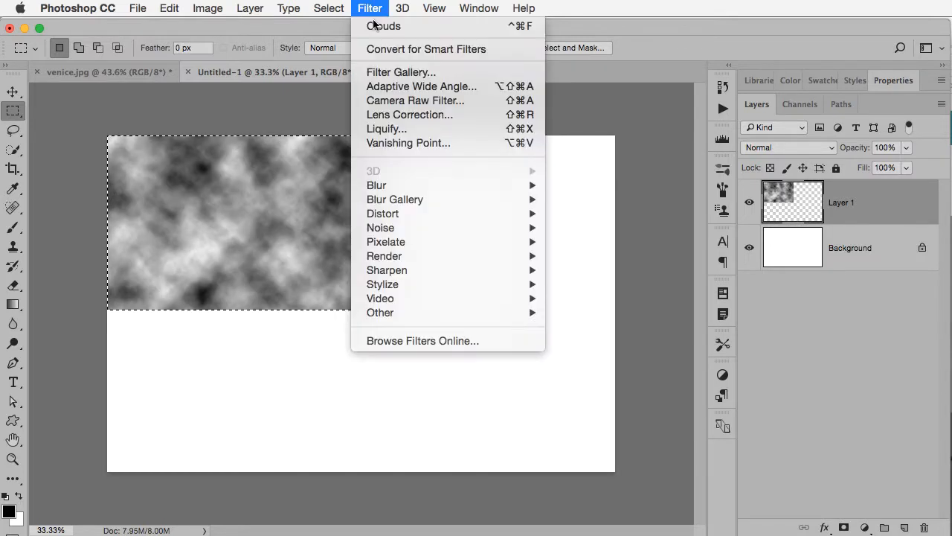
{"action": "left_click", "coordinate": [374, 28]}
{"action": "left_click", "coordinate": [369, 8]}
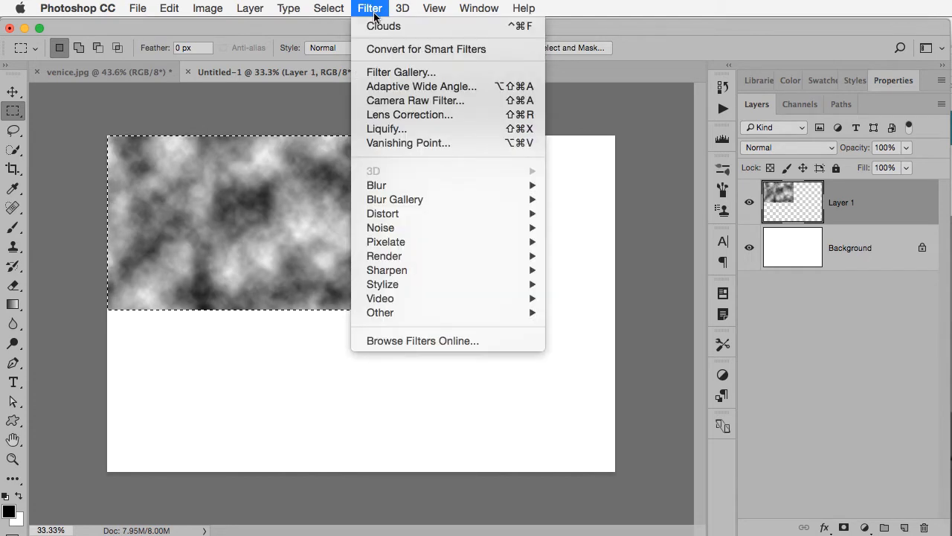
{"action": "left_click", "coordinate": [376, 26]}
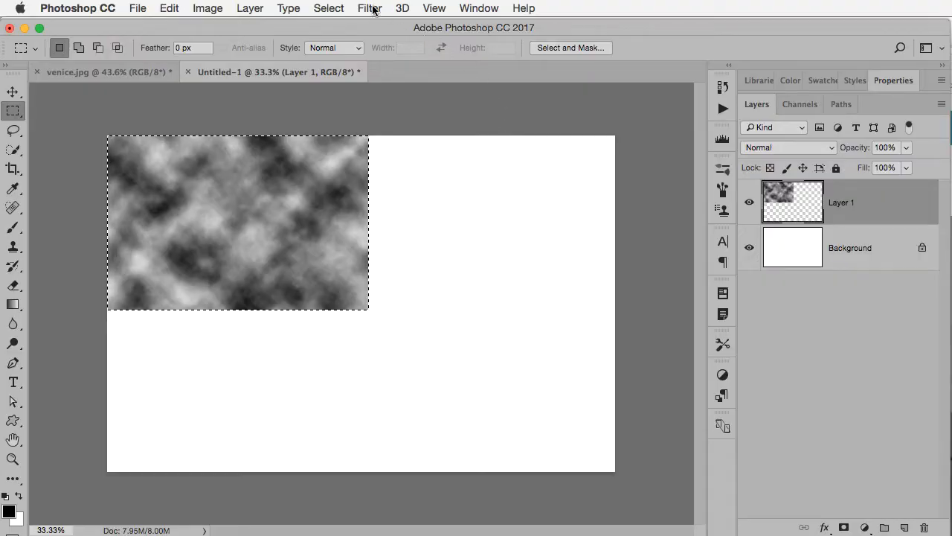
{"action": "left_click", "coordinate": [370, 8]}
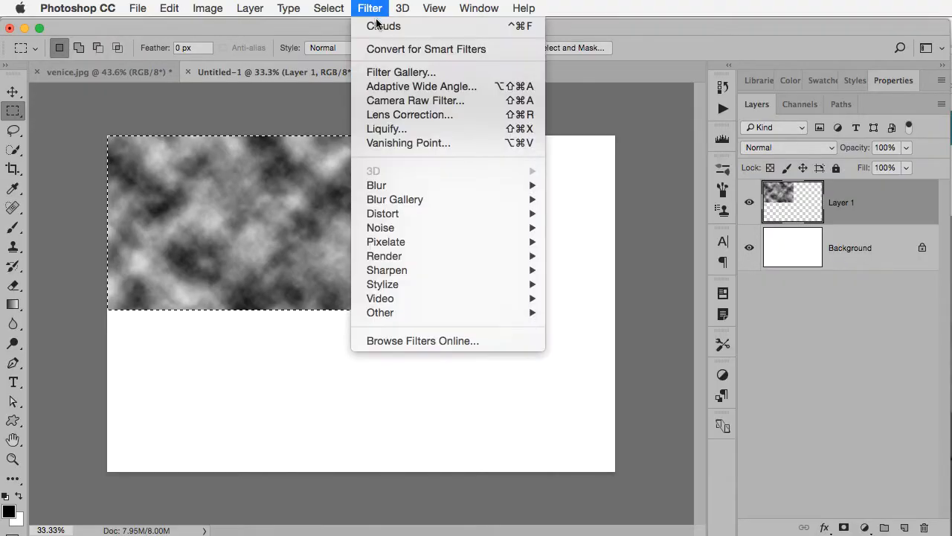
{"action": "left_click", "coordinate": [376, 26]}
{"action": "left_click", "coordinate": [369, 8]}
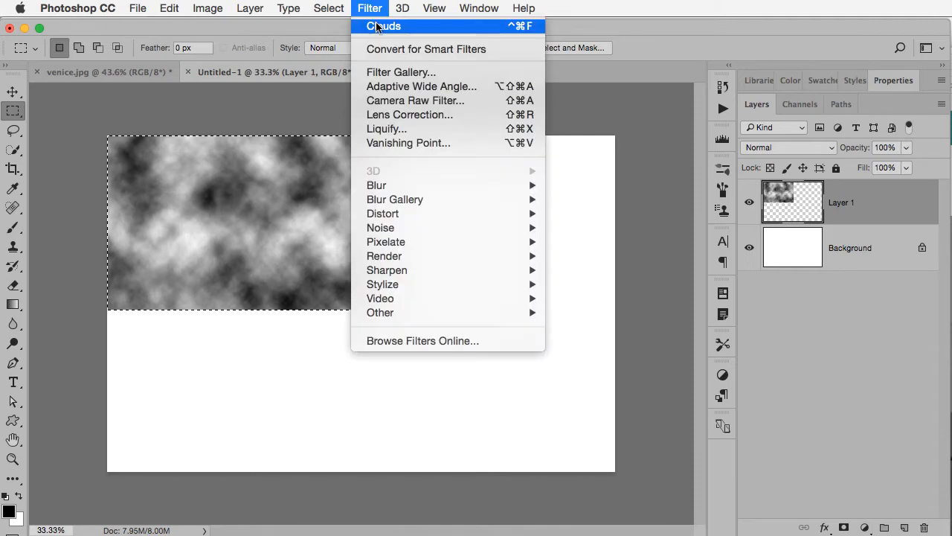
{"action": "left_click", "coordinate": [376, 25]}
{"action": "left_click", "coordinate": [369, 9]}
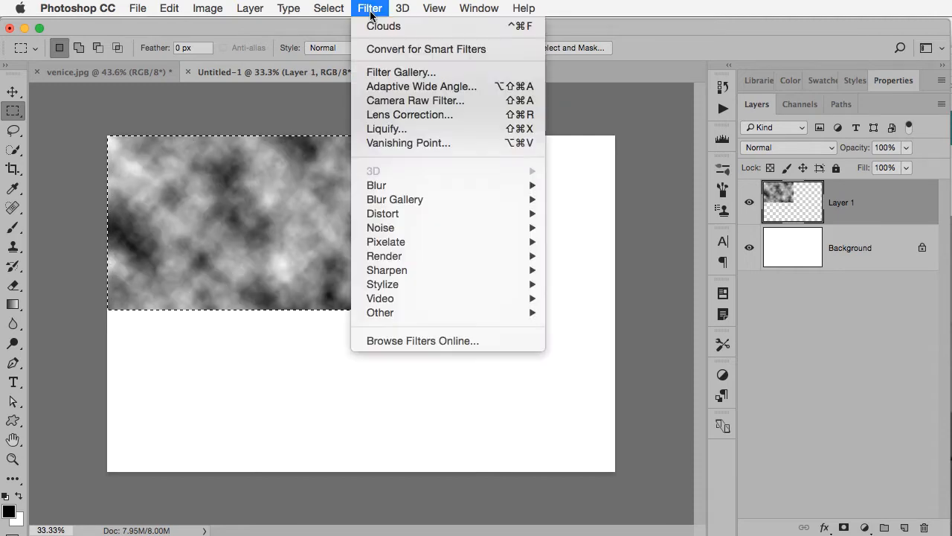
{"action": "left_click", "coordinate": [375, 25]}
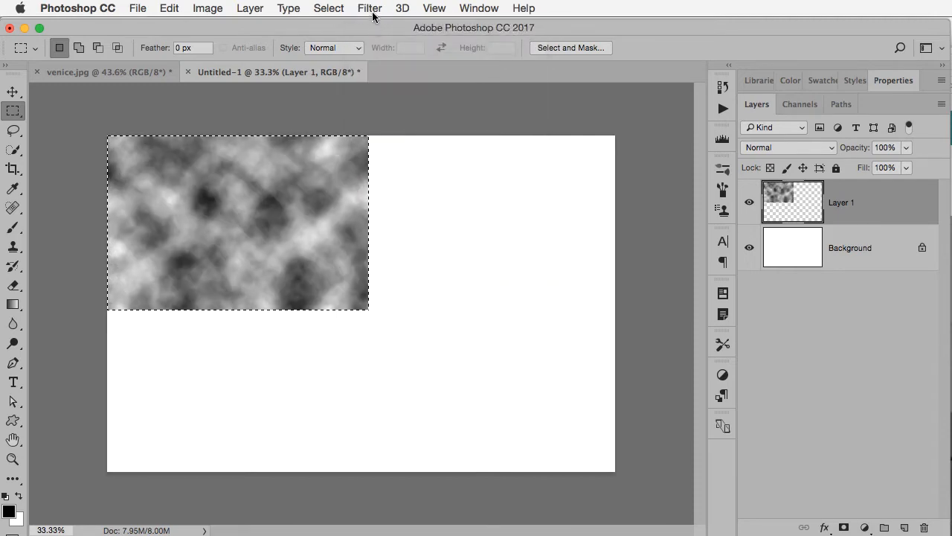
{"action": "left_click", "coordinate": [370, 8]}
{"action": "left_click", "coordinate": [376, 25]}
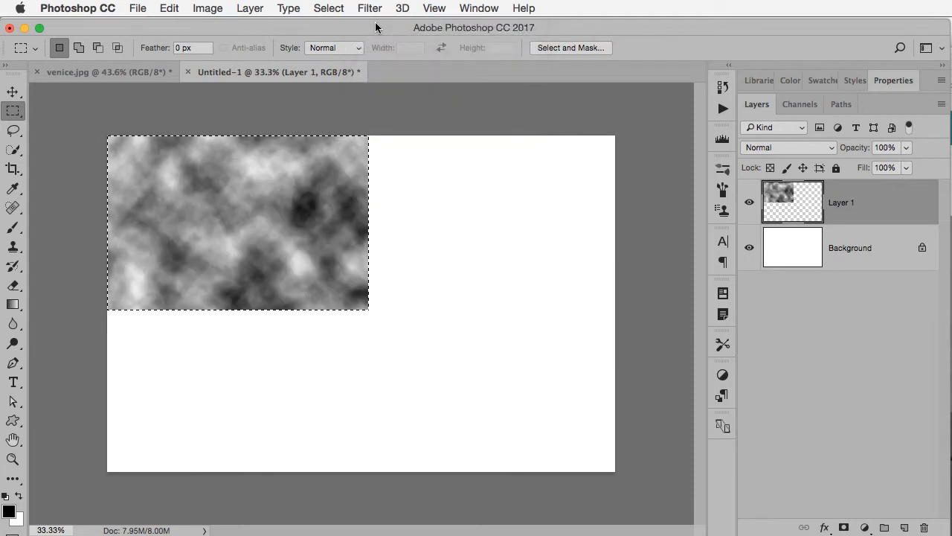
{"action": "left_click", "coordinate": [371, 9]}
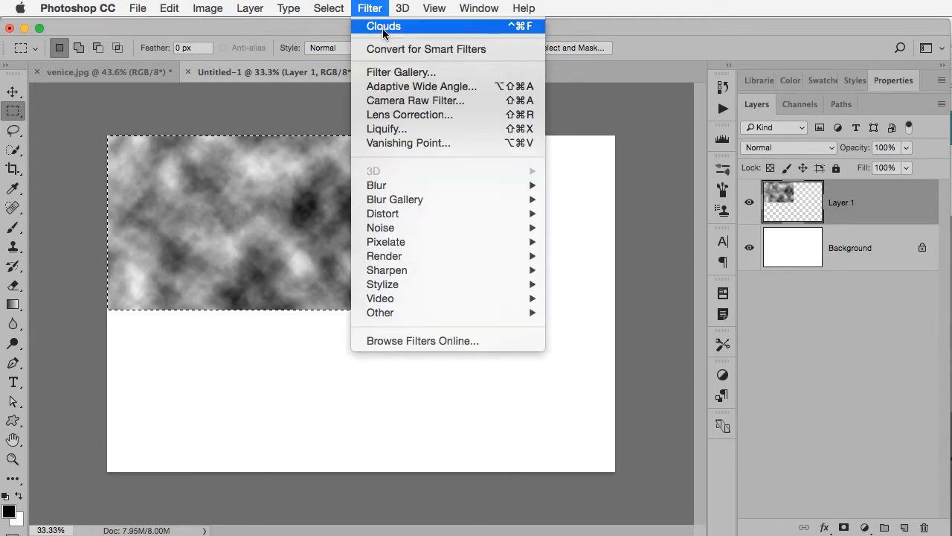
{"action": "left_click", "coordinate": [383, 27]}
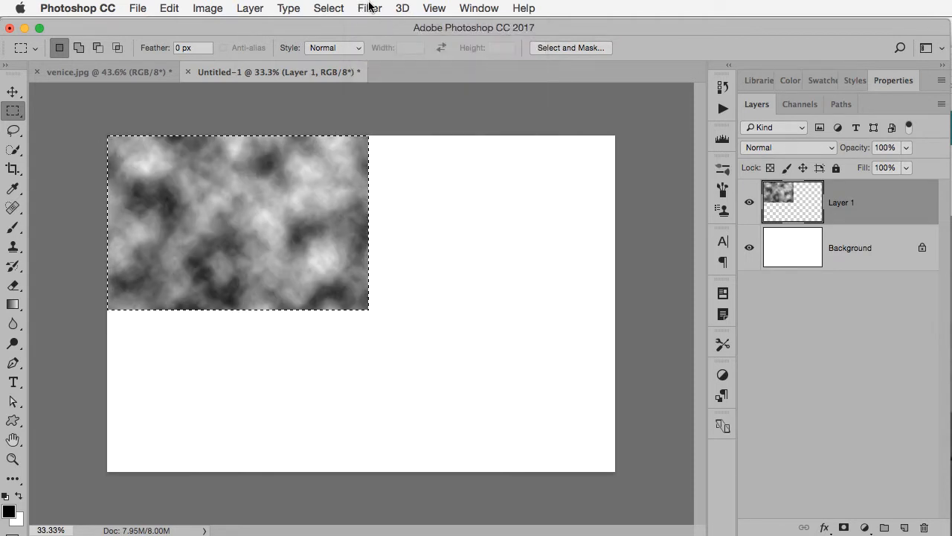
Reapply the Clouds filter to the selection in its high-contrast variant for stronger blacks and whites.
{"action": "left_click", "coordinate": [371, 8]}
{"action": "left_click", "coordinate": [373, 27]}
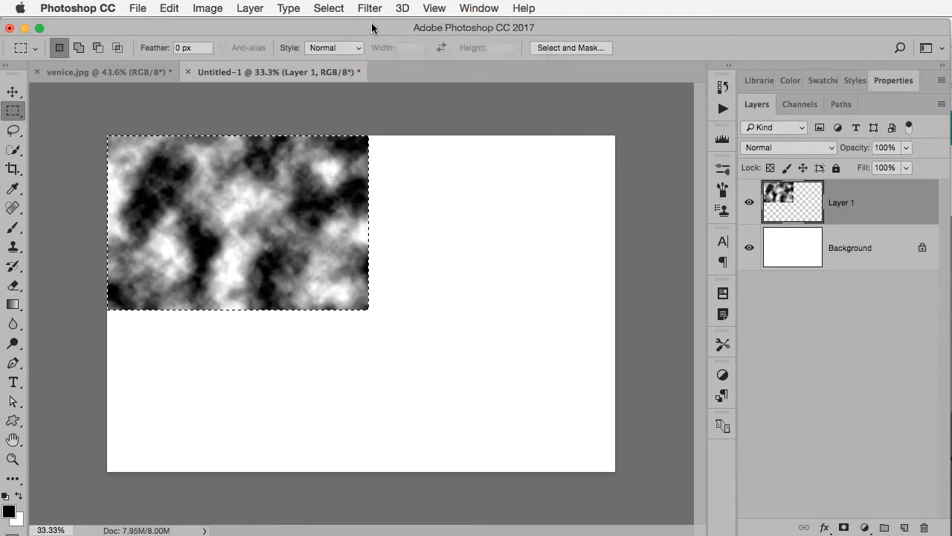
{"action": "key", "text": "alt"}
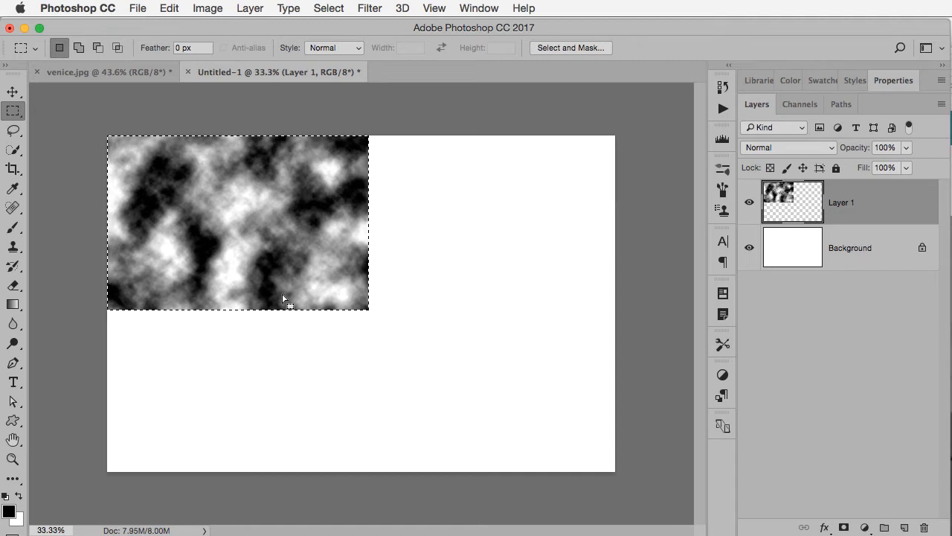
Scale the selected clouds up with Free Transform to cover the whole canvas, and deselect.
{"action": "key", "text": "ctrl+t"}
{"action": "left_click_drag", "start_coordinate": [369, 311], "coordinate": [638, 452]}
{"action": "key", "text": "Return"}
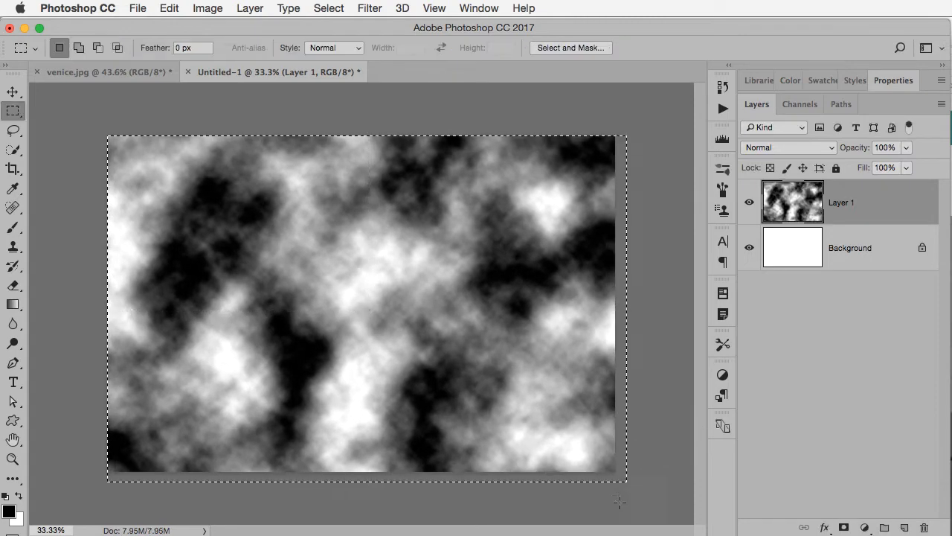
{"action": "key", "text": "super+d"}
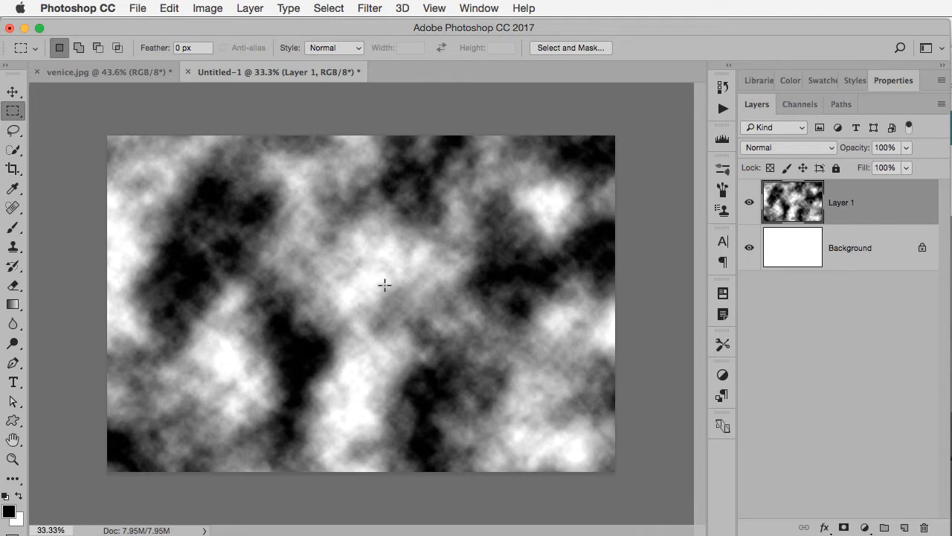
Rotate the cloud layer 90 degrees with Free Transform.
{"action": "key", "text": "super+t"}
{"action": "left_click_drag", "start_coordinate": [653, 172], "coordinate": [477, 500]}
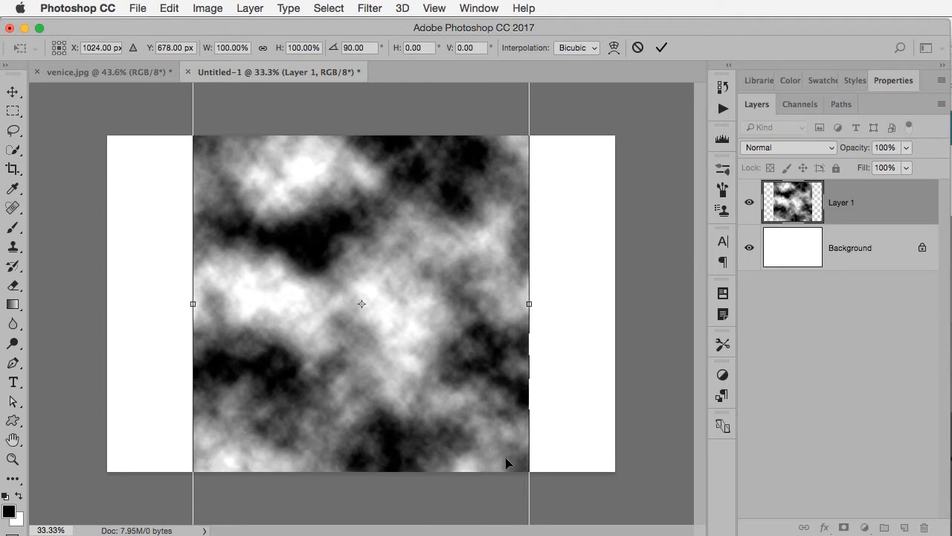
{"action": "key", "text": "Return"}
{"action": "key", "text": "m"}
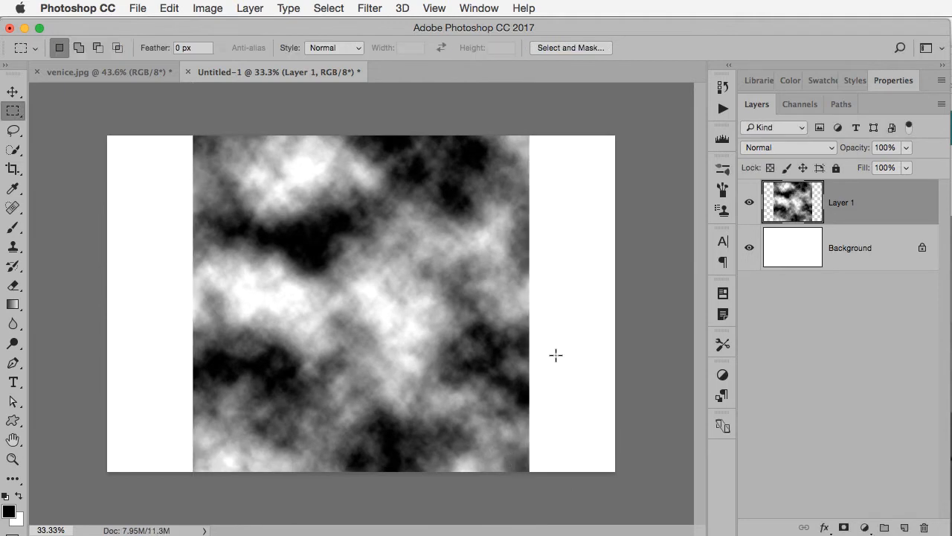
Make white the foreground colour and select the white and light grey cloud areas with Color Range, sampling a light area with fuzziness 141.
{"action": "key", "text": "b"}
{"action": "key", "text": "x"}
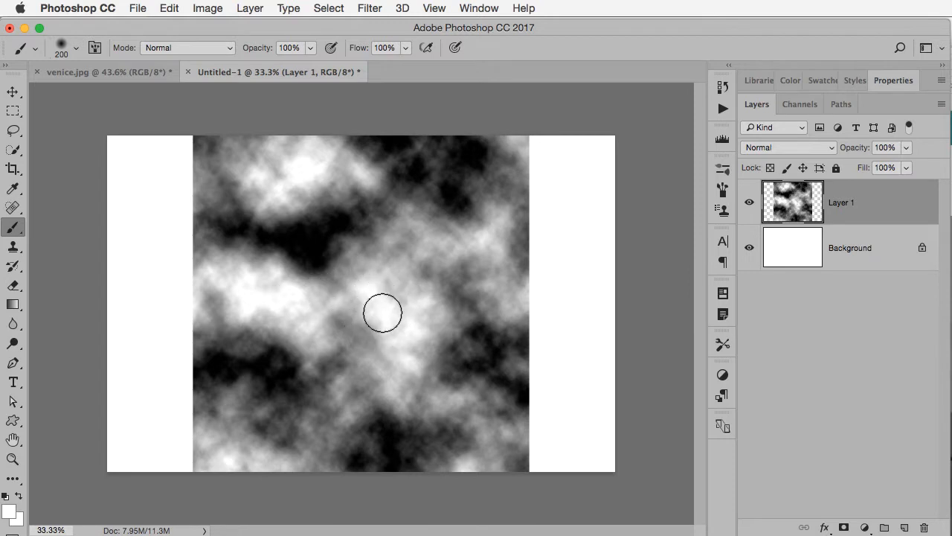
{"action": "left_click", "coordinate": [328, 7]}
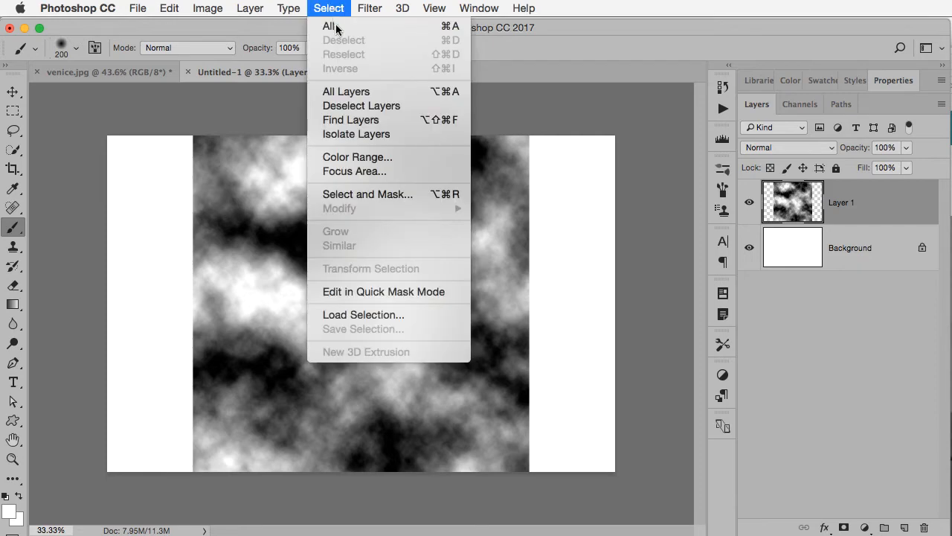
{"action": "left_click", "coordinate": [368, 158]}
{"action": "left_click_drag", "start_coordinate": [708, 172], "coordinate": [782, 158]}
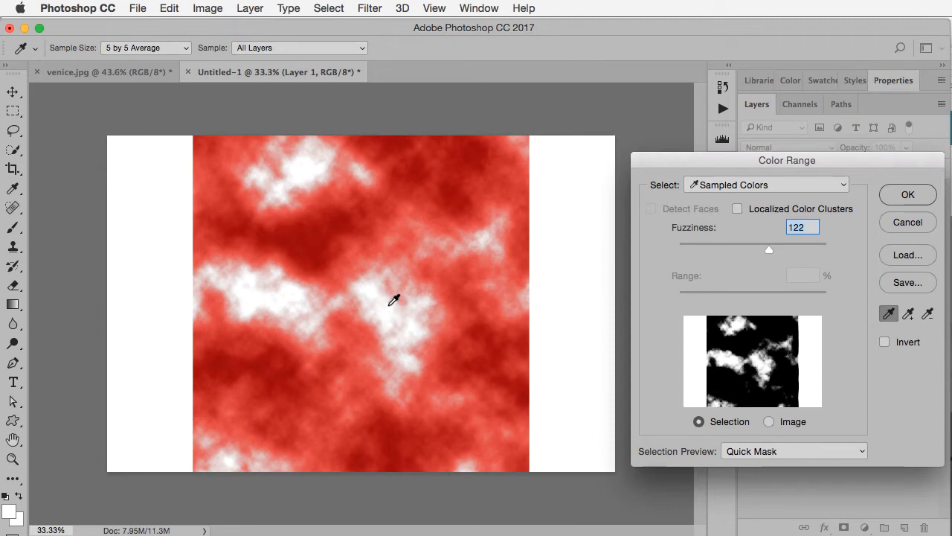
{"action": "left_click", "coordinate": [313, 316], "text": "shift"}
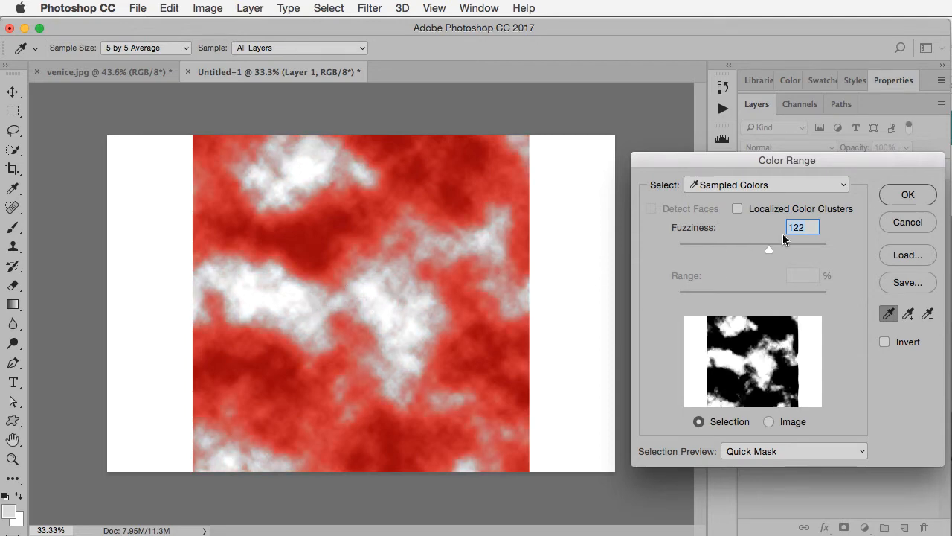
{"action": "mouse_move", "coordinate": [772, 251]}
{"action": "left_mouse_down"}
{"action": "mouse_move", "coordinate": [811, 245]}
{"action": "mouse_move", "coordinate": [722, 246]}
{"action": "mouse_move", "coordinate": [782, 246]}
{"action": "left_mouse_up"}
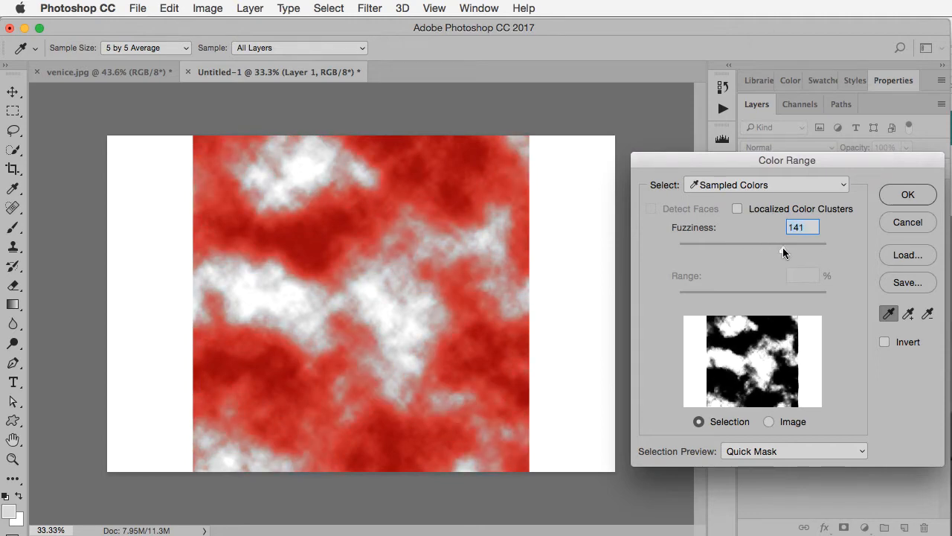
{"action": "left_click", "coordinate": [900, 198]}
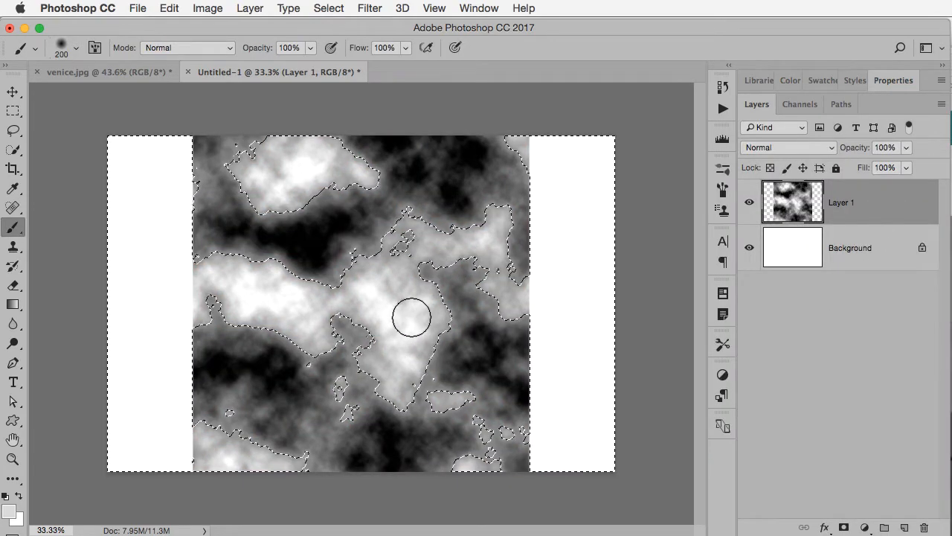
Move the selected clouds into venice.jpg as a new layer and align them with the photo's upper-left corner.
{"action": "key", "text": "v"}
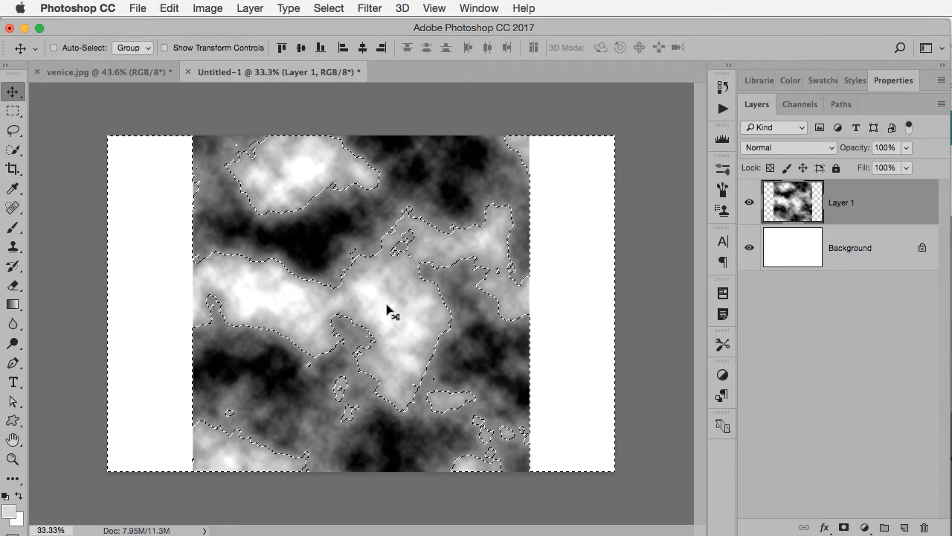
{"action": "left_click_drag", "start_coordinate": [387, 314], "coordinate": [139, 72]}
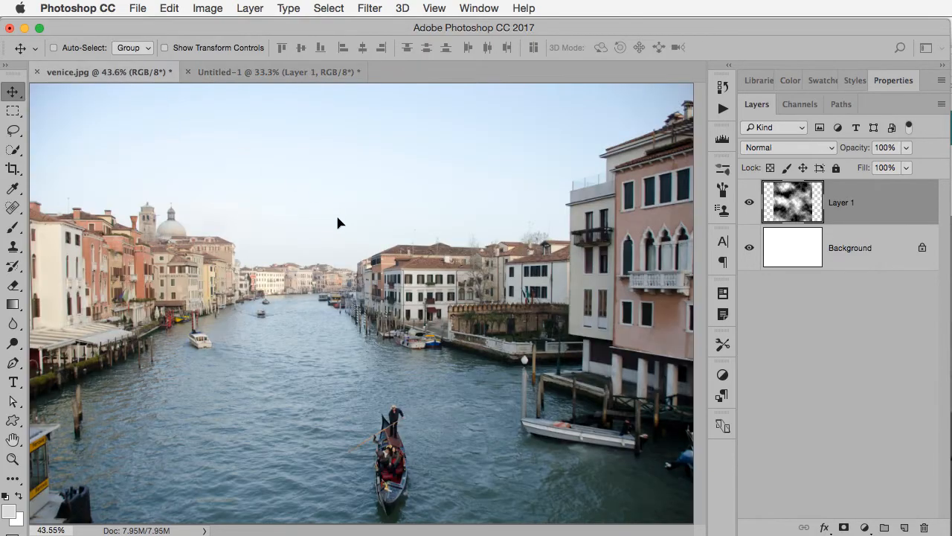
{"action": "left_click_drag", "start_coordinate": [340, 223], "coordinate": [342, 224]}
{"action": "left_click_drag", "start_coordinate": [417, 286], "coordinate": [330, 244]}
Transform the clouds to 155.31% width and 92.04% height, and move them up over the sky.
{"action": "key", "text": "ctrl+t"}
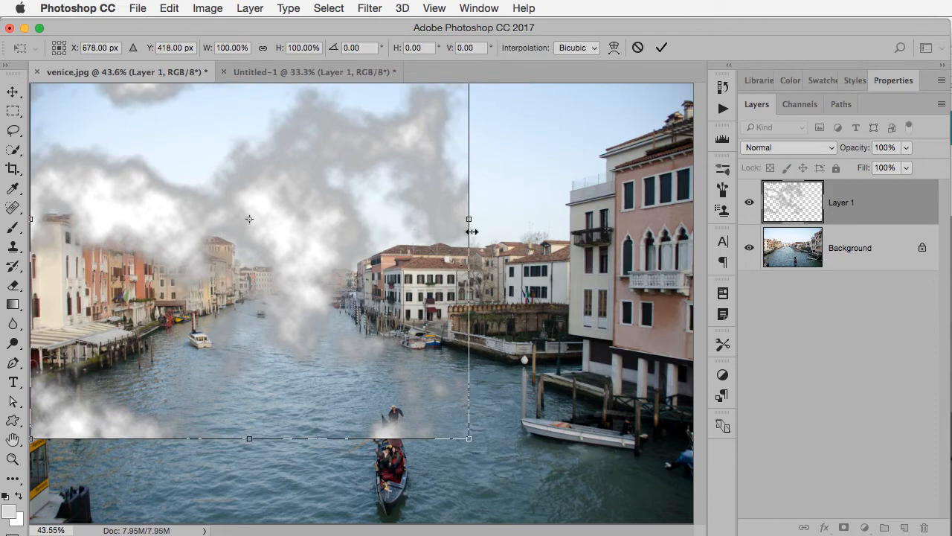
{"action": "left_click_drag", "start_coordinate": [468, 219], "coordinate": [712, 212]}
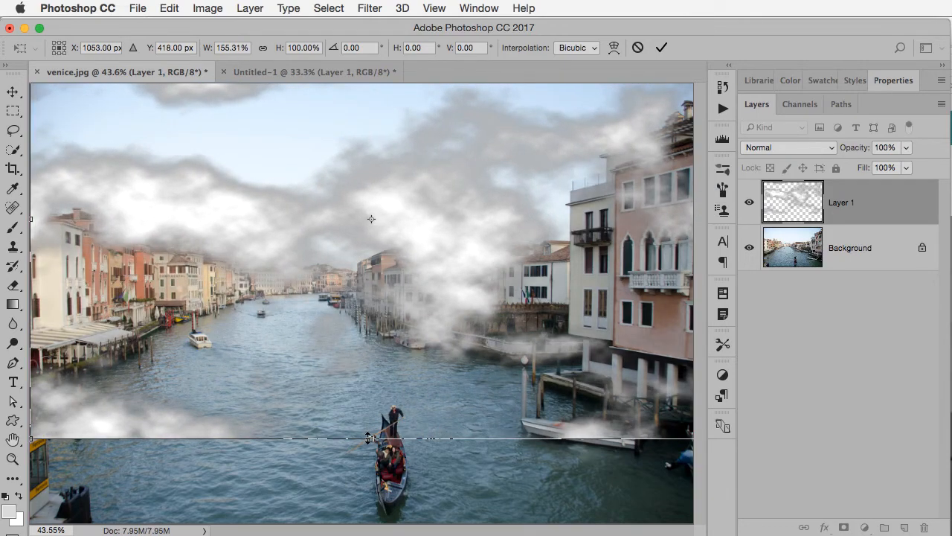
{"action": "left_click_drag", "start_coordinate": [367, 437], "coordinate": [368, 400]}
{"action": "left_click_drag", "start_coordinate": [447, 322], "coordinate": [450, 285]}
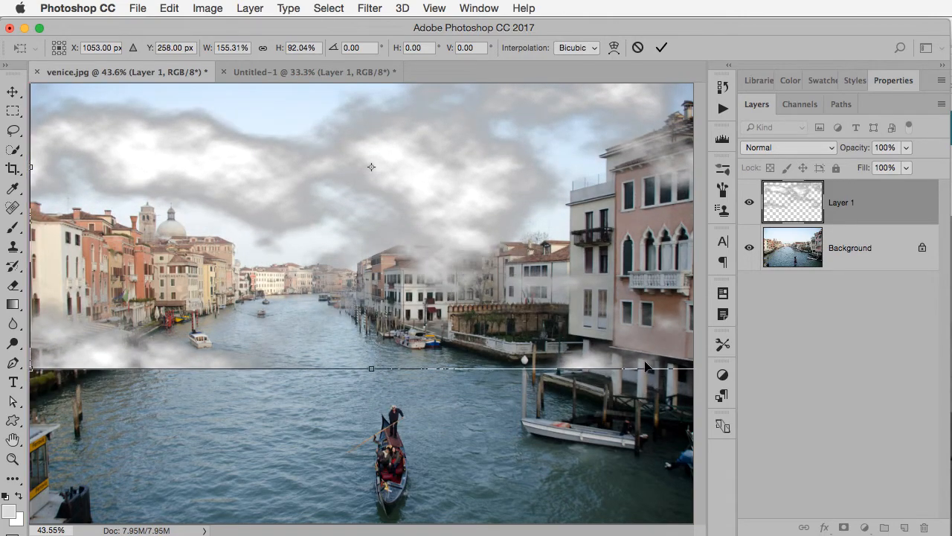
{"action": "key", "text": "Return"}
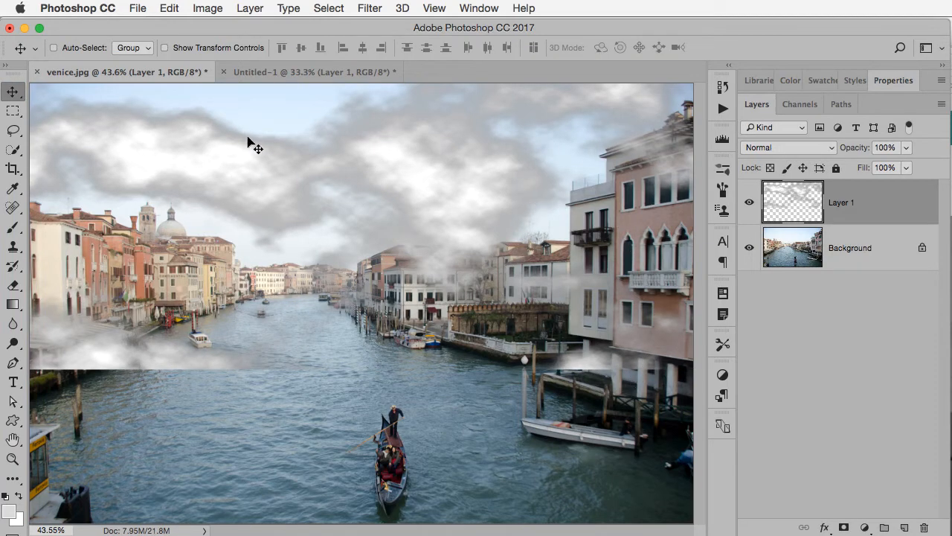
In Layer 1's Blend If settings, hide the clouds' dark tones by splitting the This Layer black point to 148 / 205.
{"action": "double_click", "coordinate": [897, 212]}
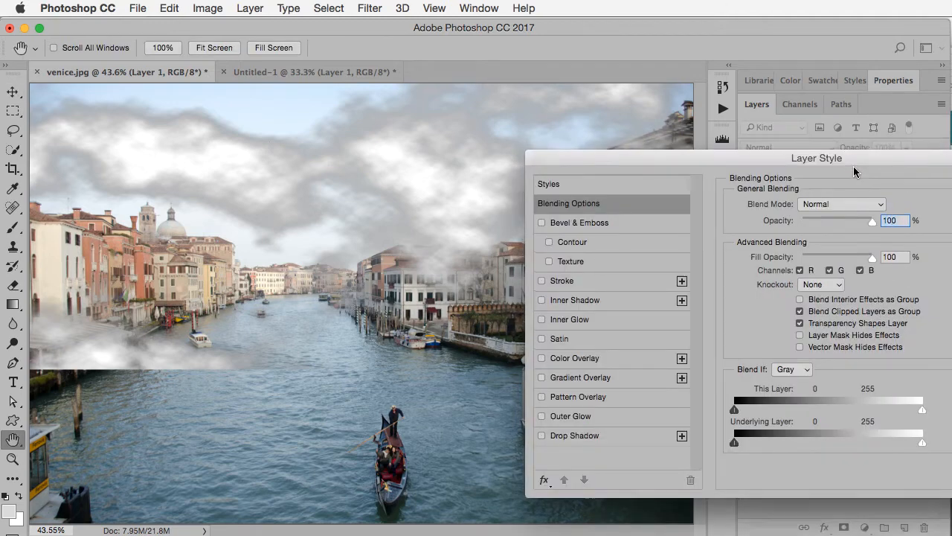
{"action": "left_click_drag", "start_coordinate": [853, 162], "coordinate": [859, 185]}
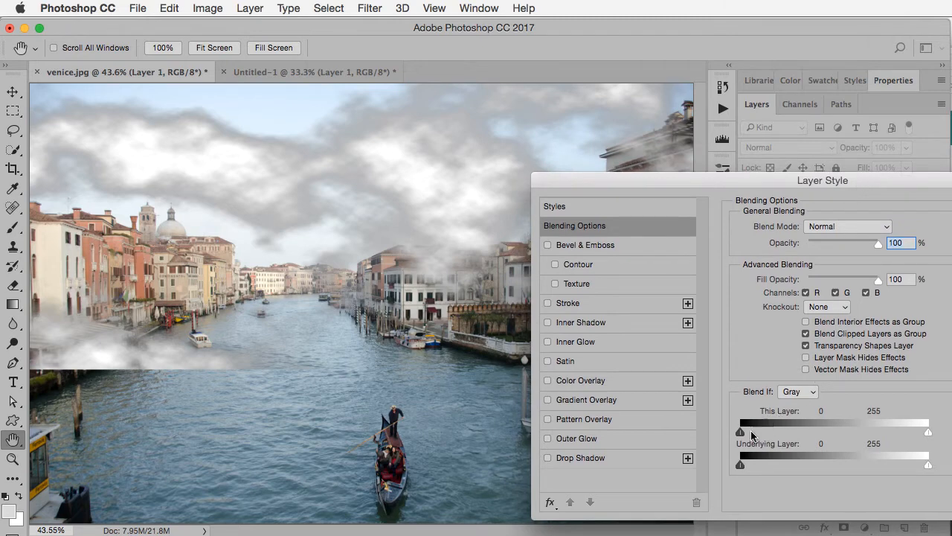
{"action": "left_click_drag", "start_coordinate": [836, 432], "coordinate": [889, 434]}
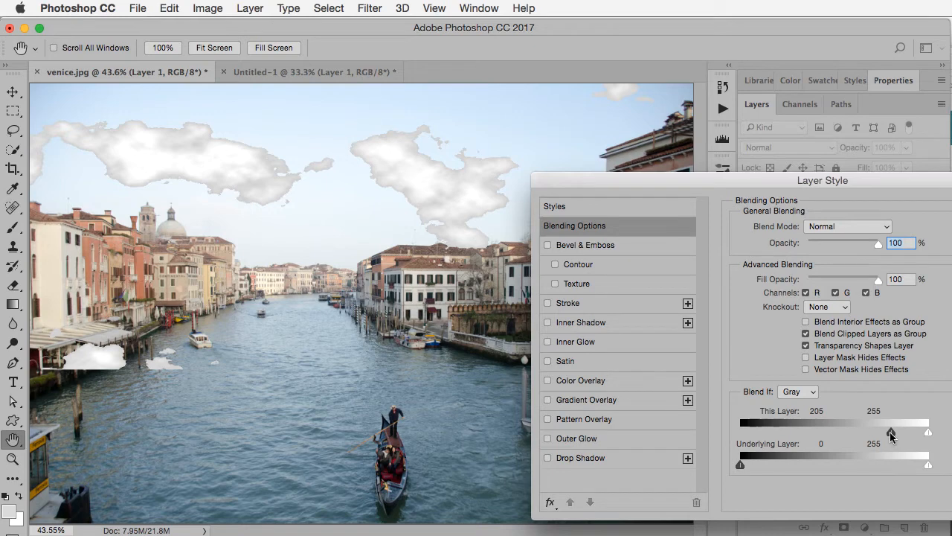
{"action": "left_click_drag", "start_coordinate": [889, 432], "coordinate": [848, 432], "text": "alt"}
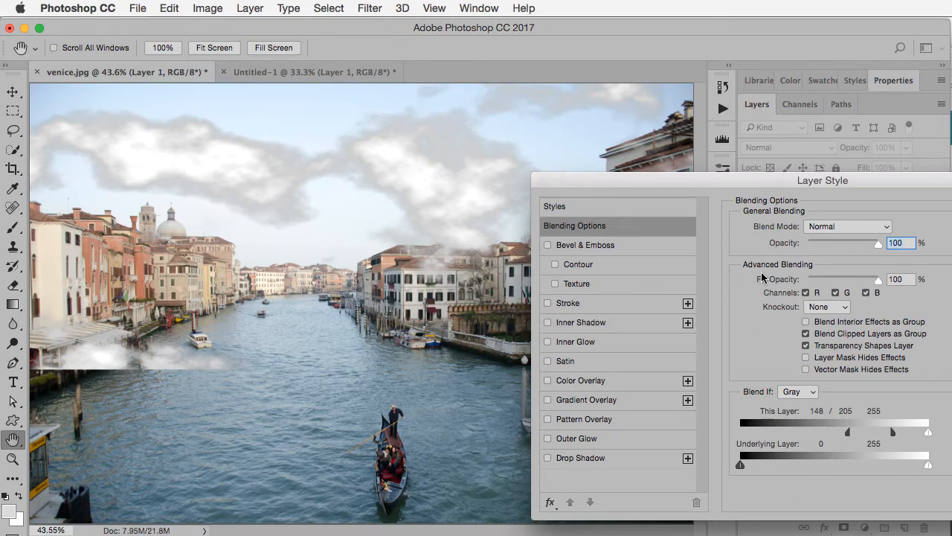
Set the Underlying Layer black point to 211 so the clouds drop off the buildings and water, and apply the layer style.
{"action": "left_click_drag", "start_coordinate": [734, 180], "coordinate": [931, 177]}
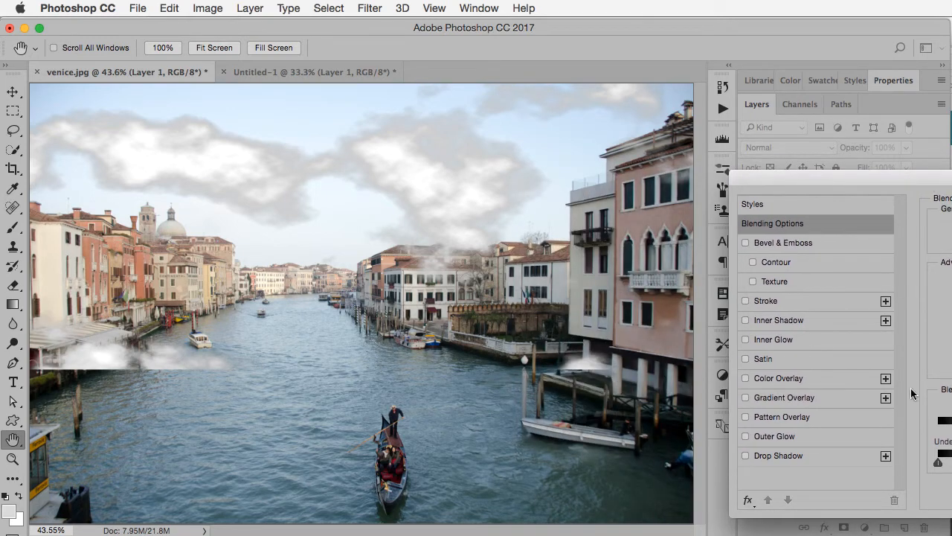
{"action": "left_click_drag", "start_coordinate": [890, 180], "coordinate": [749, 170]}
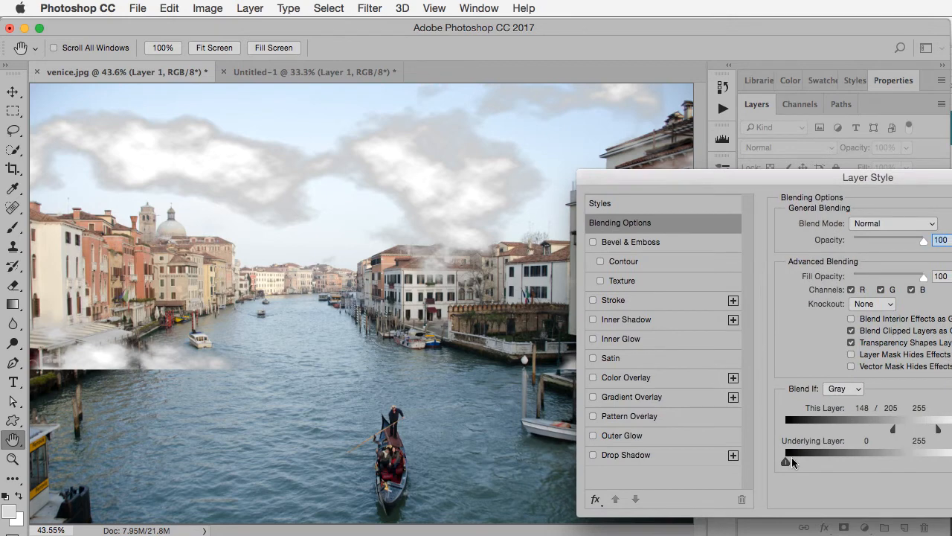
{"action": "left_click_drag", "start_coordinate": [789, 463], "coordinate": [942, 464]}
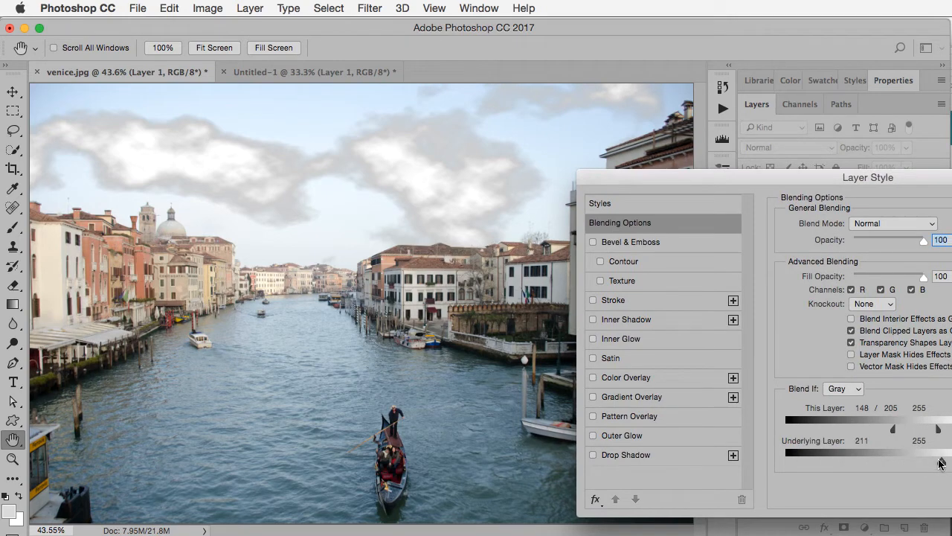
{"action": "left_click_drag", "start_coordinate": [682, 177], "coordinate": [585, 174]}
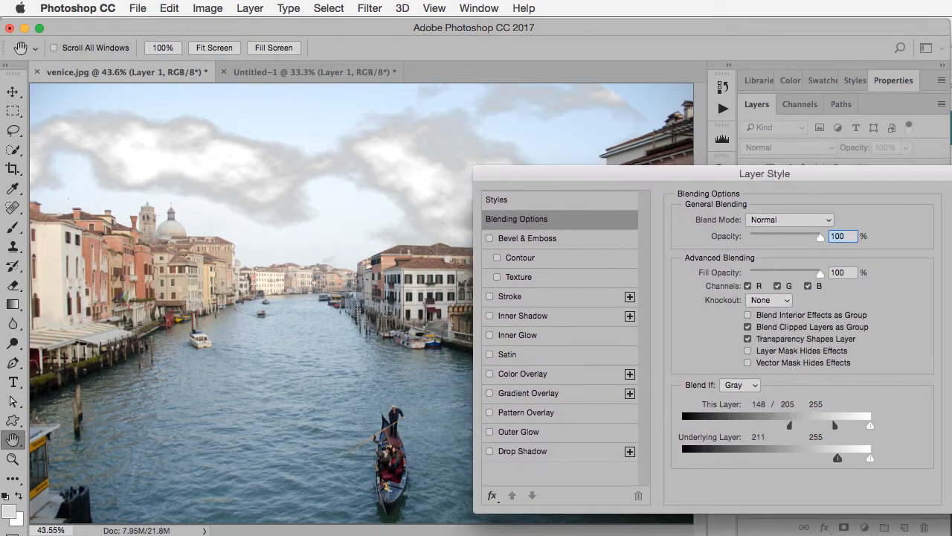
{"action": "key", "text": "Return"}
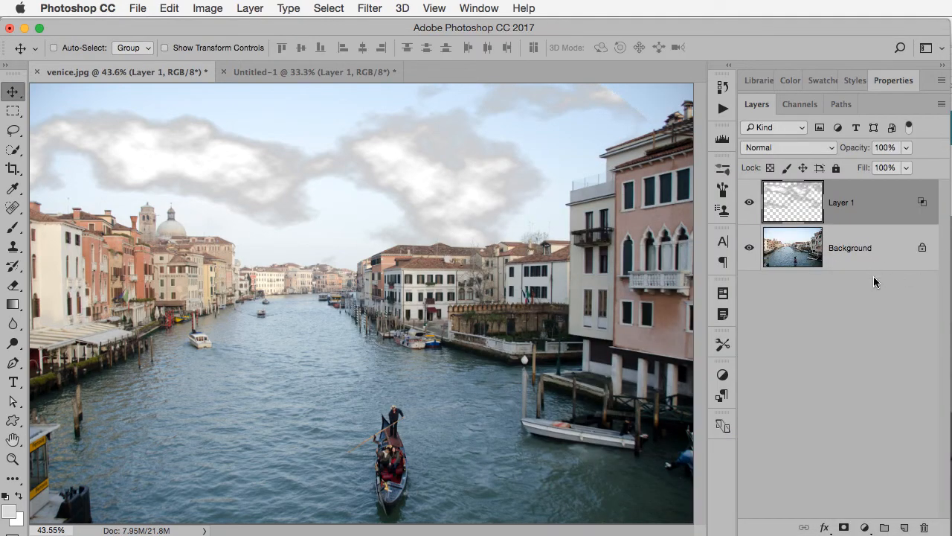
Add a layer mask to the cloud layer and paint black with a 200-pixel brush over the buildings and waterline.
{"action": "left_click", "coordinate": [844, 526]}
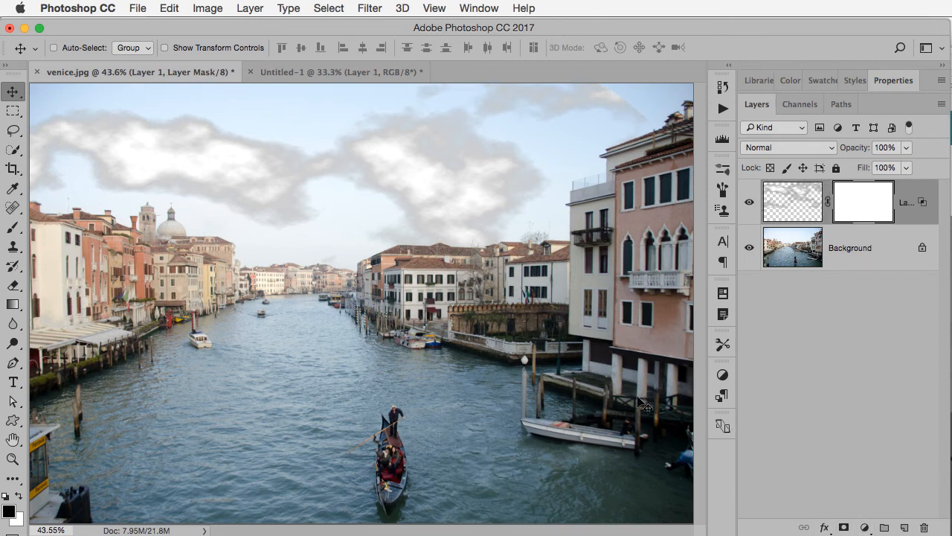
{"action": "key", "text": "b"}
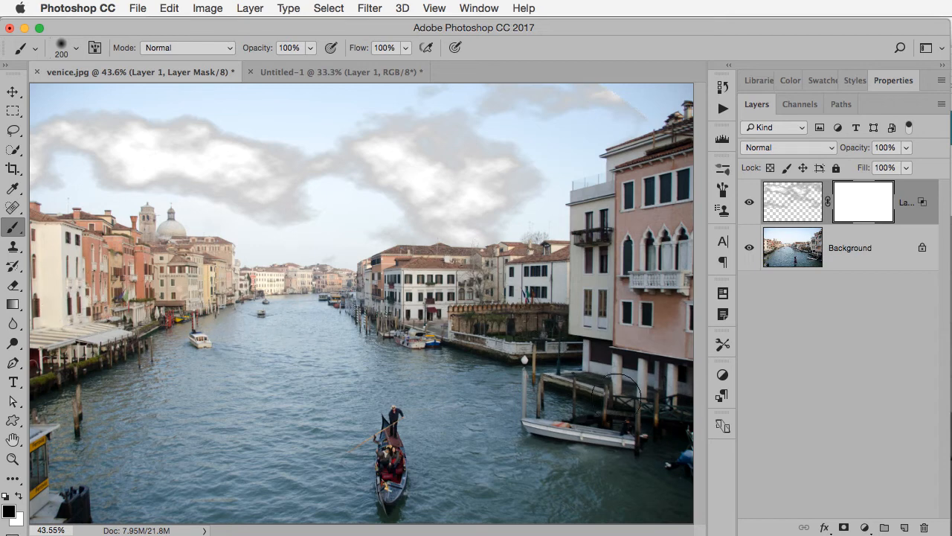
{"action": "mouse_move", "coordinate": [617, 398]}
{"action": "left_mouse_down"}
{"action": "mouse_move", "coordinate": [635, 224]}
{"action": "mouse_move", "coordinate": [674, 280]}
{"action": "left_mouse_up"}
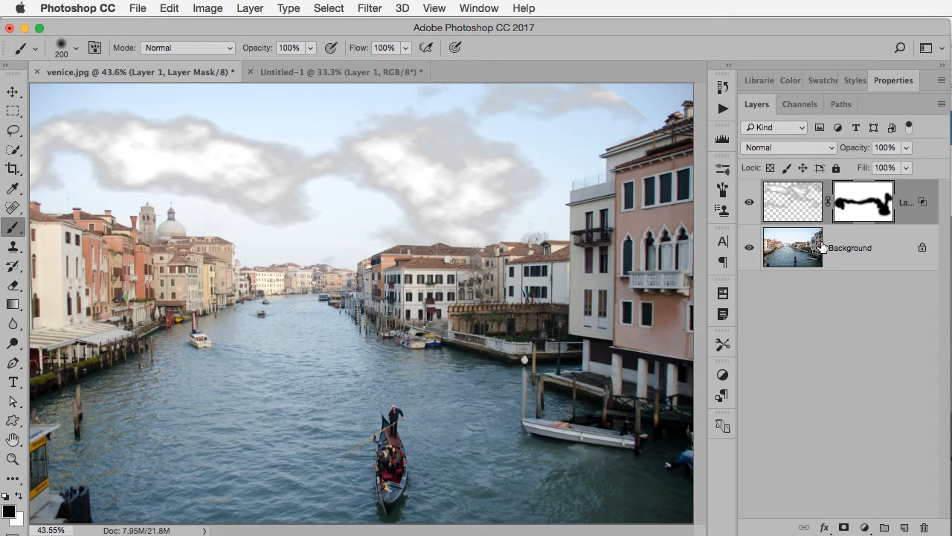
Lighten the cloud layer's image, not its mask, with Levels by shifting the midtone input towards the shadows.
{"action": "left_click", "coordinate": [797, 200]}
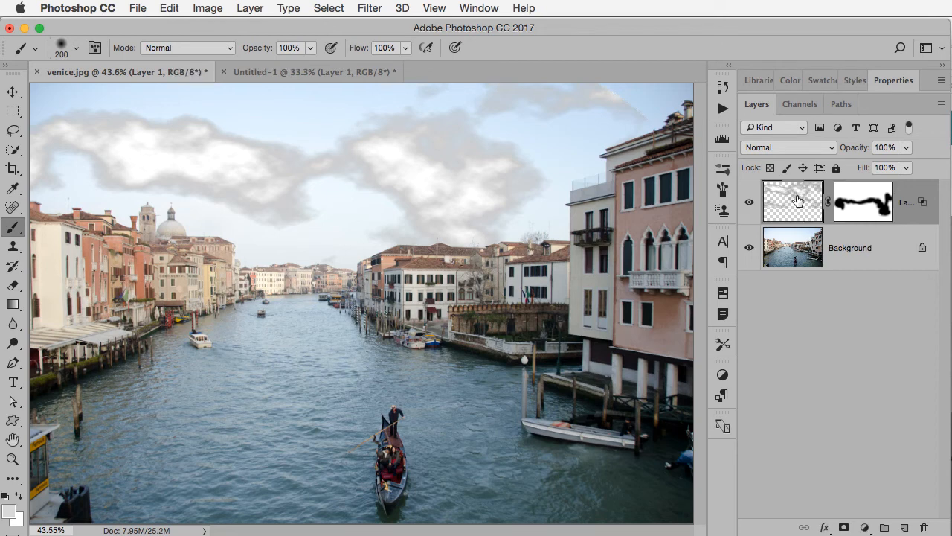
{"action": "key", "text": "super+l"}
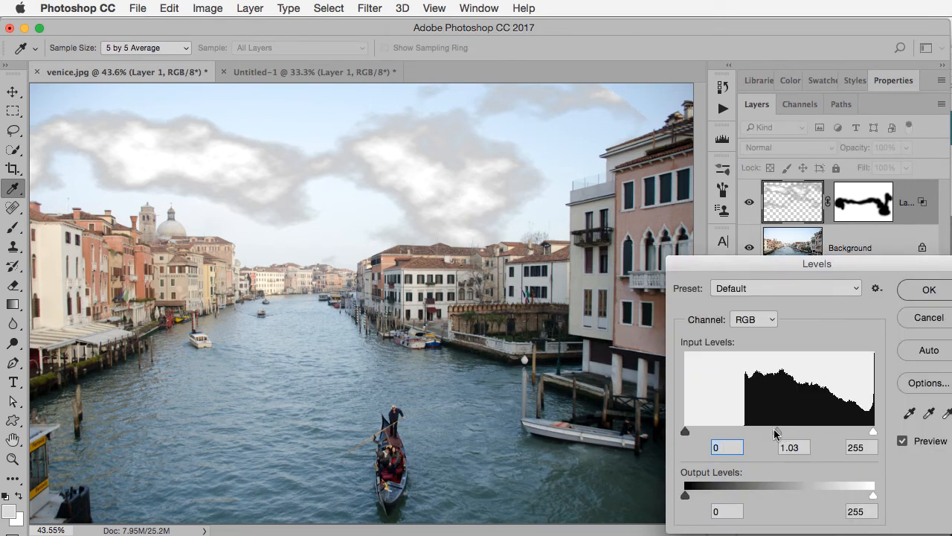
{"action": "left_click_drag", "start_coordinate": [780, 429], "coordinate": [737, 431]}
{"action": "left_click", "coordinate": [912, 296]}
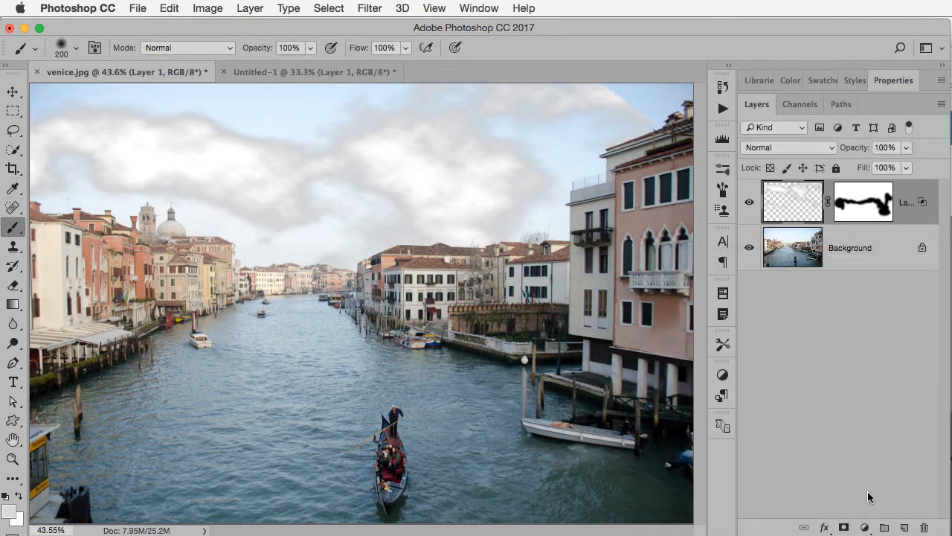